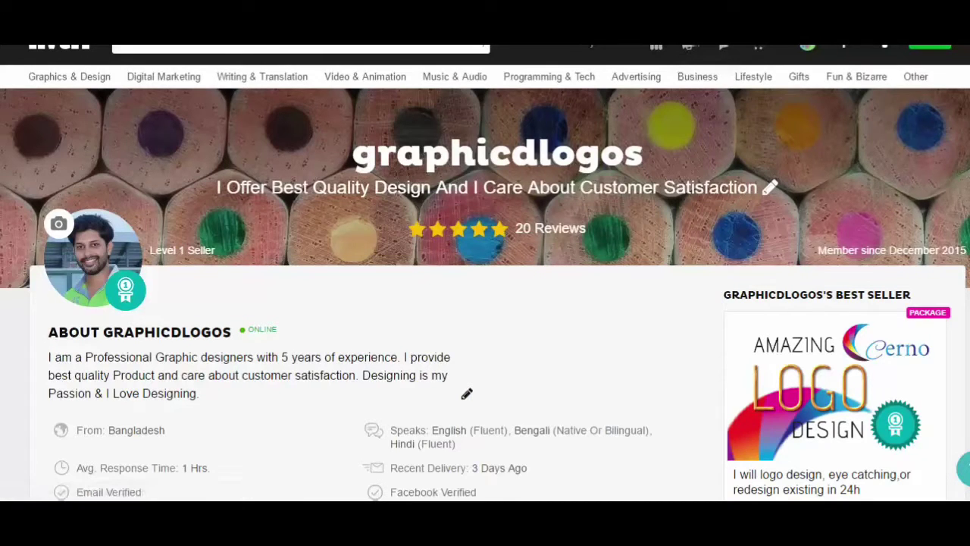
Step: Go to Selling > Buyer Requests and scroll down to the Product Label Logo Energy Drink request
mouse_move(943, 59)
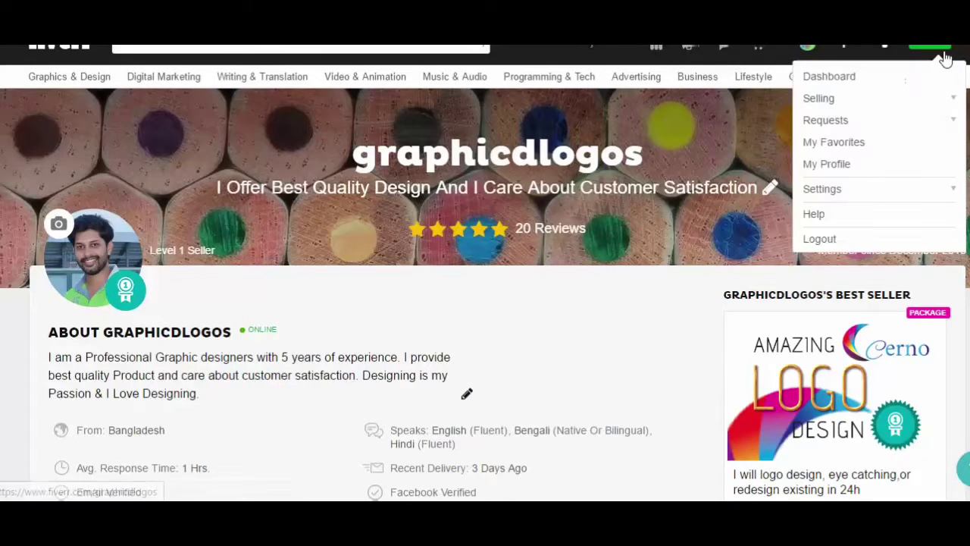
click(851, 101)
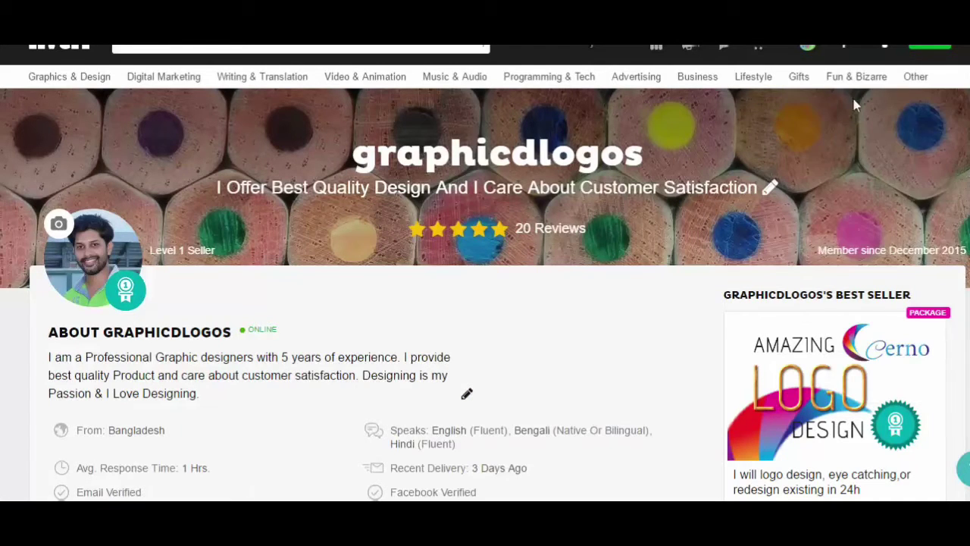
click(842, 144)
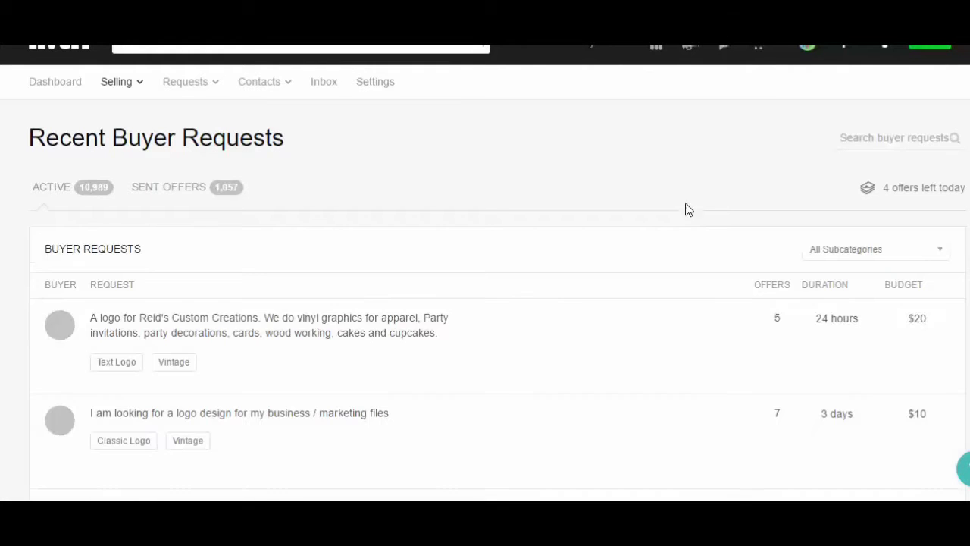
scroll(189, 249, down, 2)
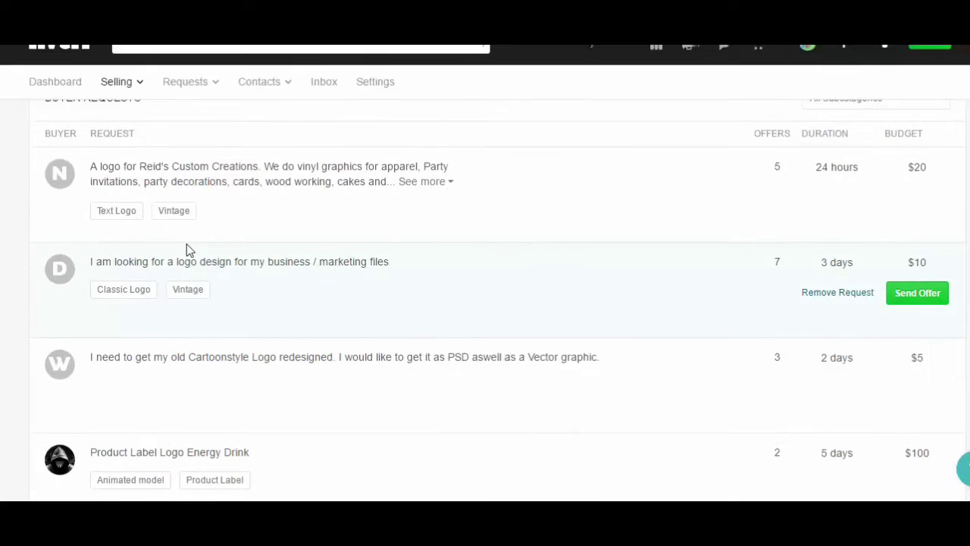
scroll(189, 249, down, 2)
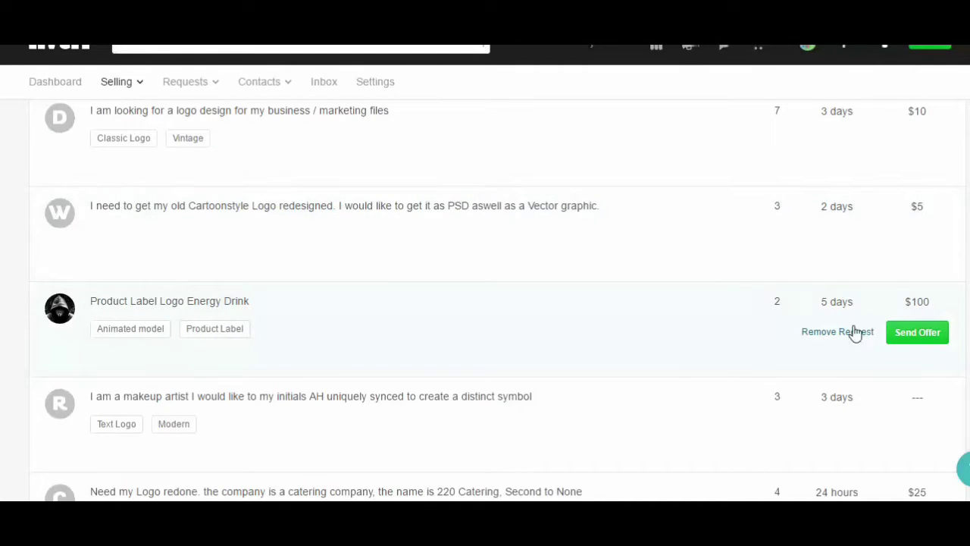
Step: Start an offer on the energy drink request, replacing the mistaken book cover gig with the logo design gig
click(913, 335)
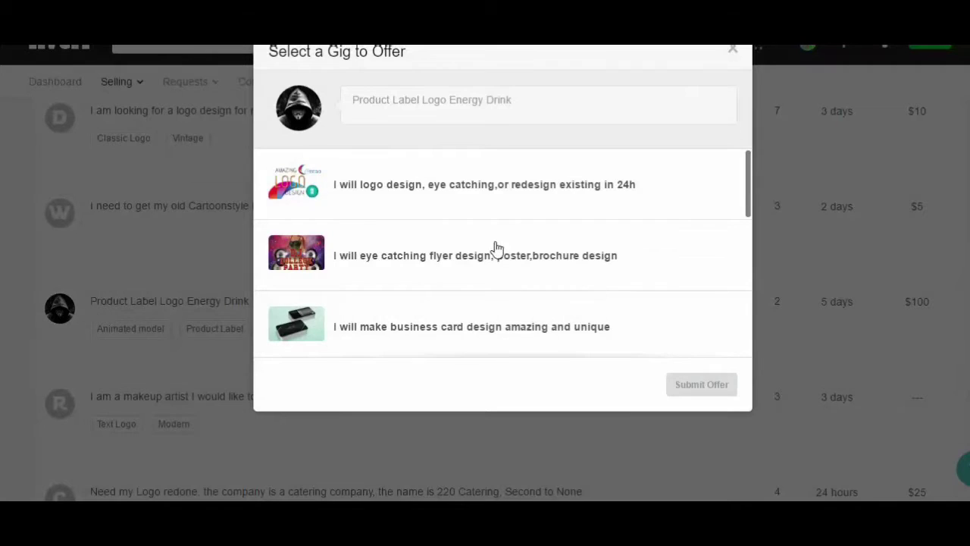
scroll(301, 194, down, 5)
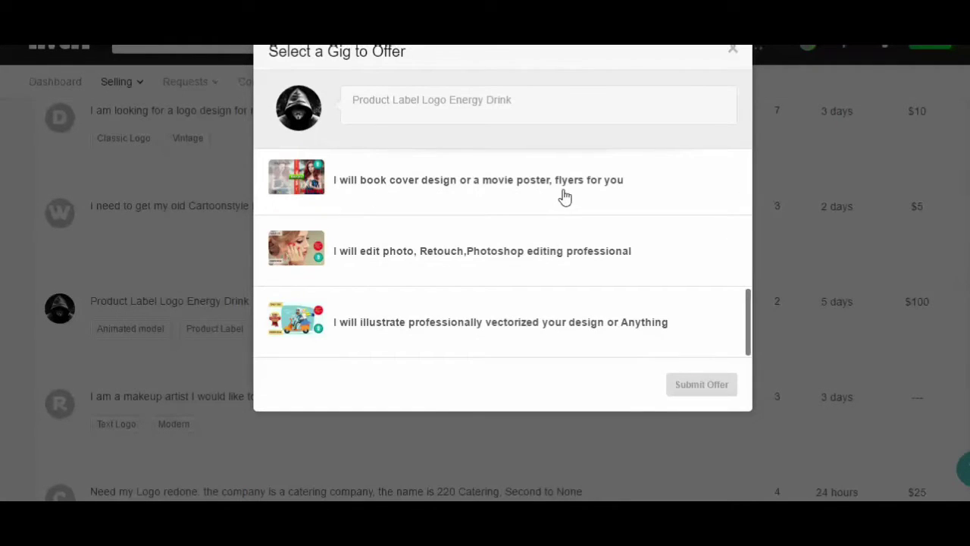
click(298, 188)
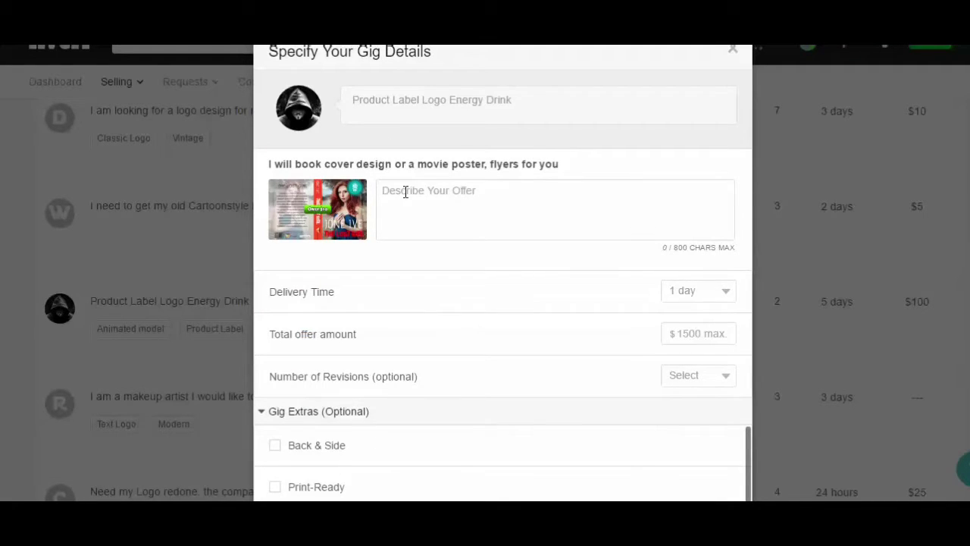
scroll(703, 157, up, 2)
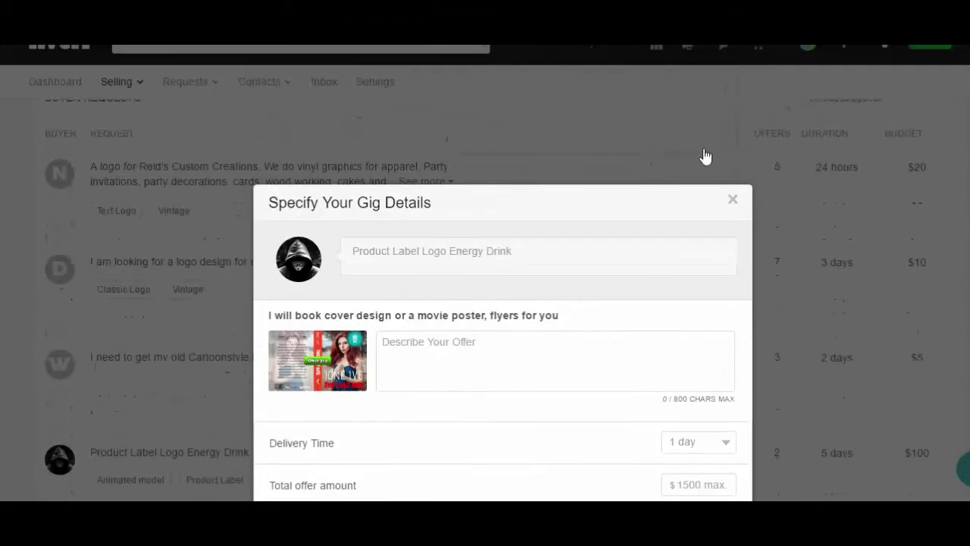
click(733, 202)
scroll(839, 288, down, 1)
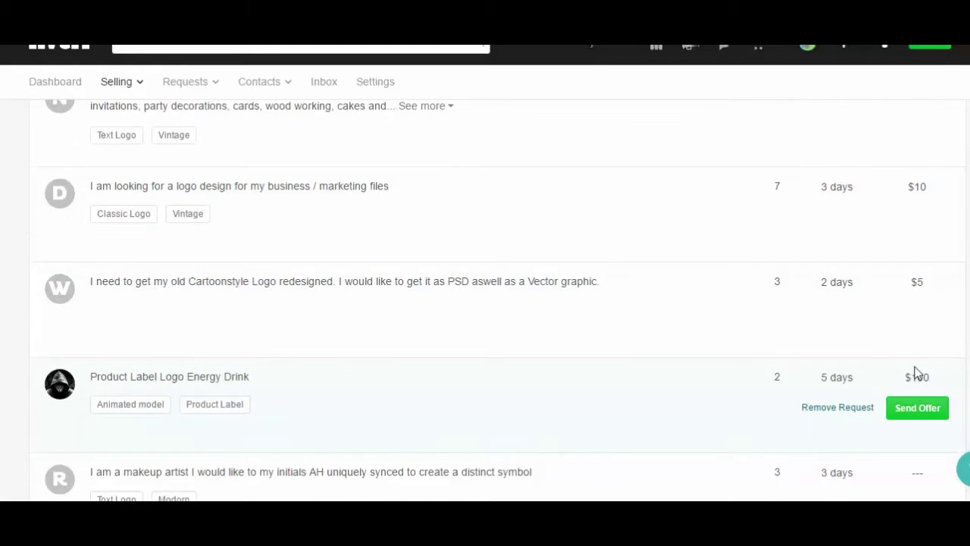
click(917, 407)
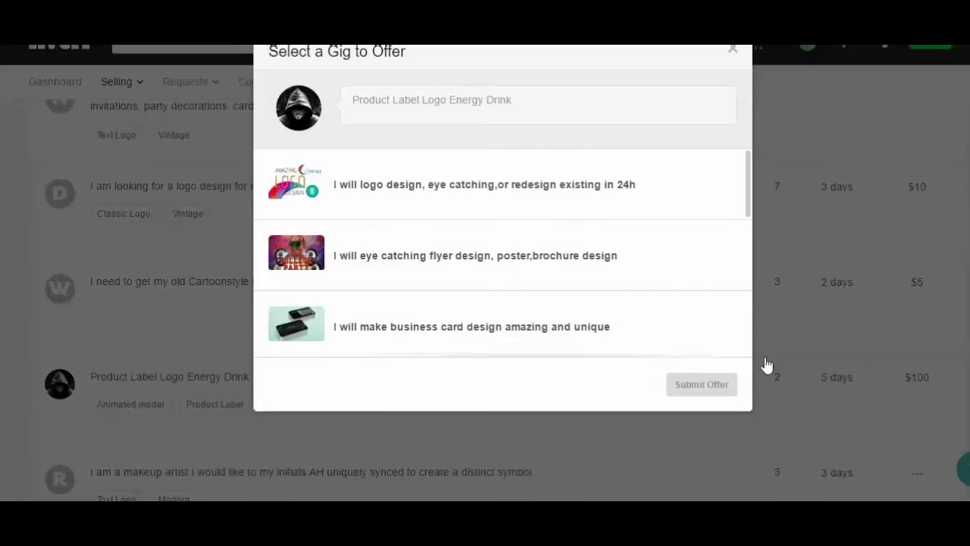
click(304, 197)
Step: Copy the prepared offer message from the text editor
click(439, 202)
right_click(443, 203)
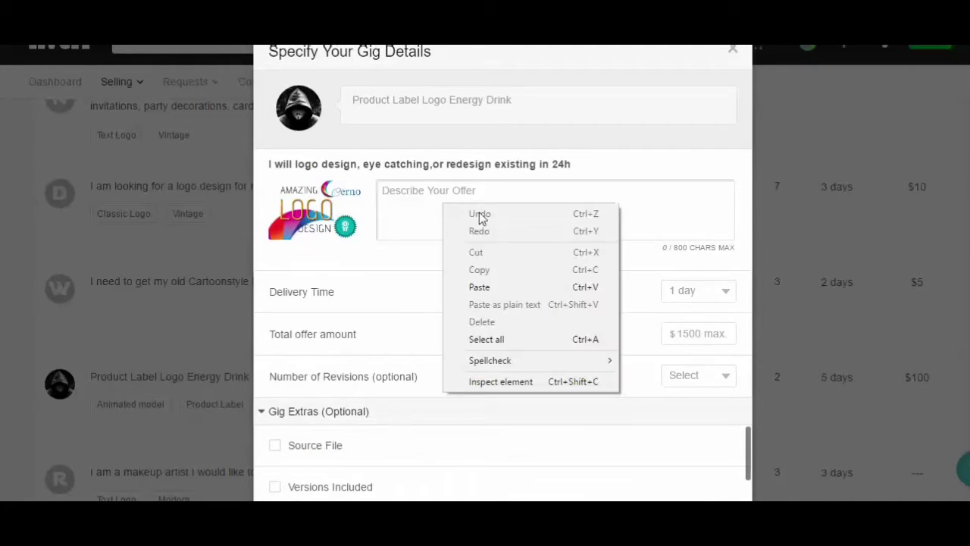
click(481, 286)
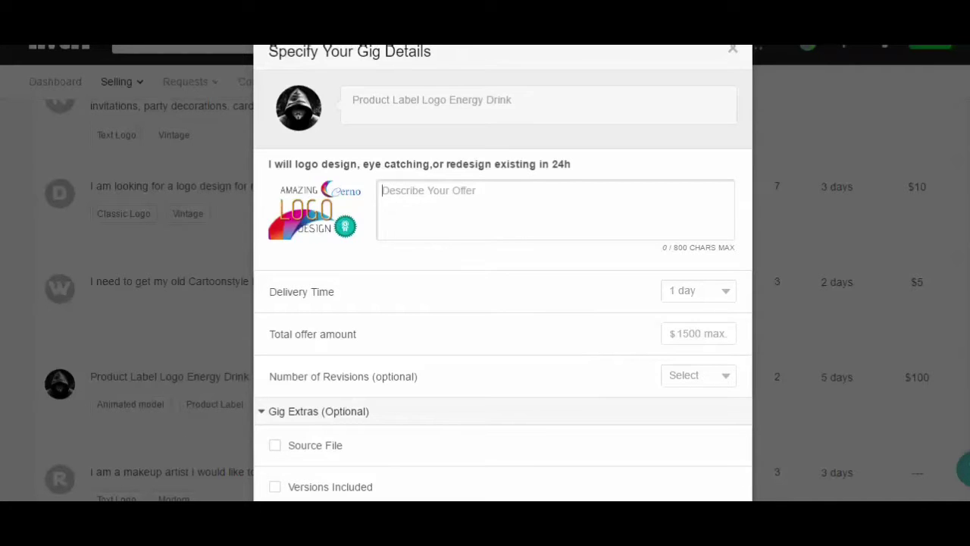
key(alt+Tab)
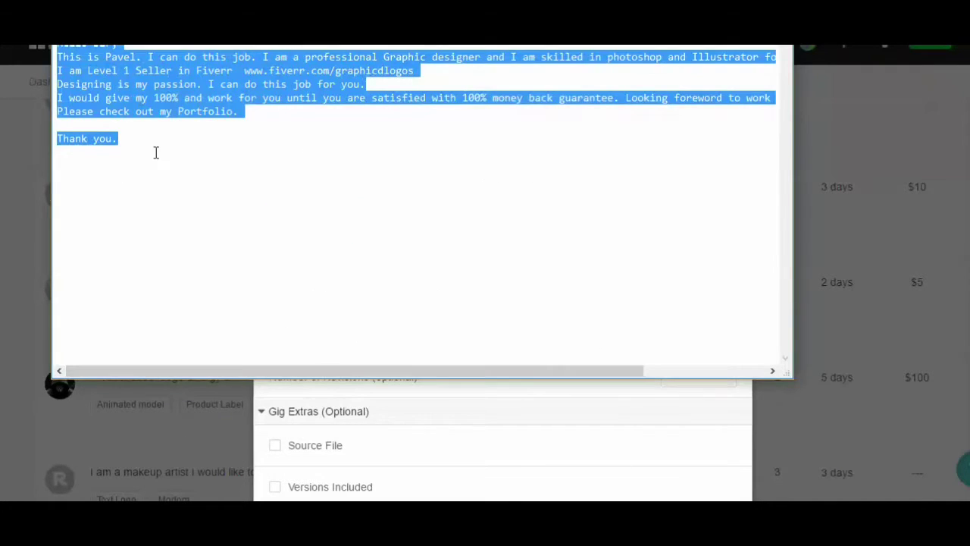
right_click(76, 78)
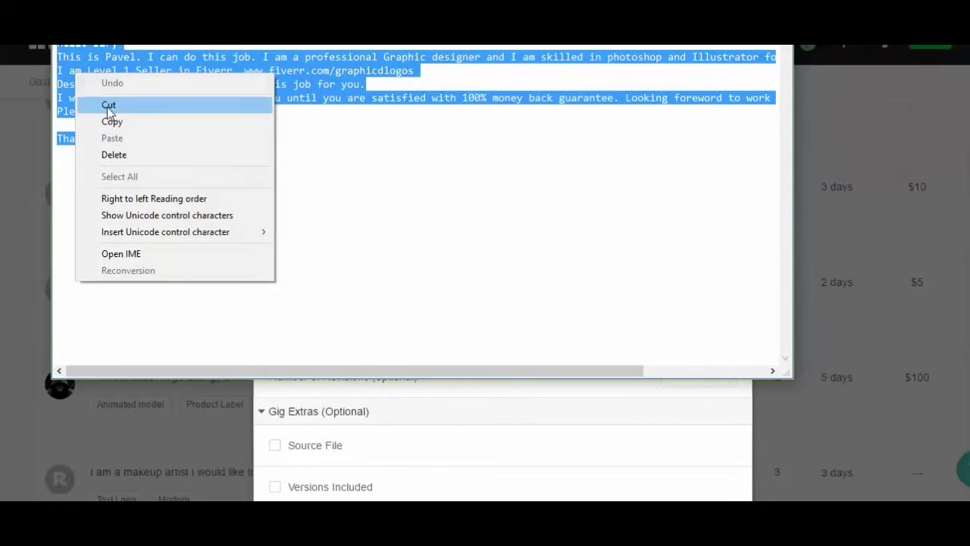
click(108, 121)
Step: Paste the prepared message into the Describe Your Offer box and scroll through it to check it
click(514, 409)
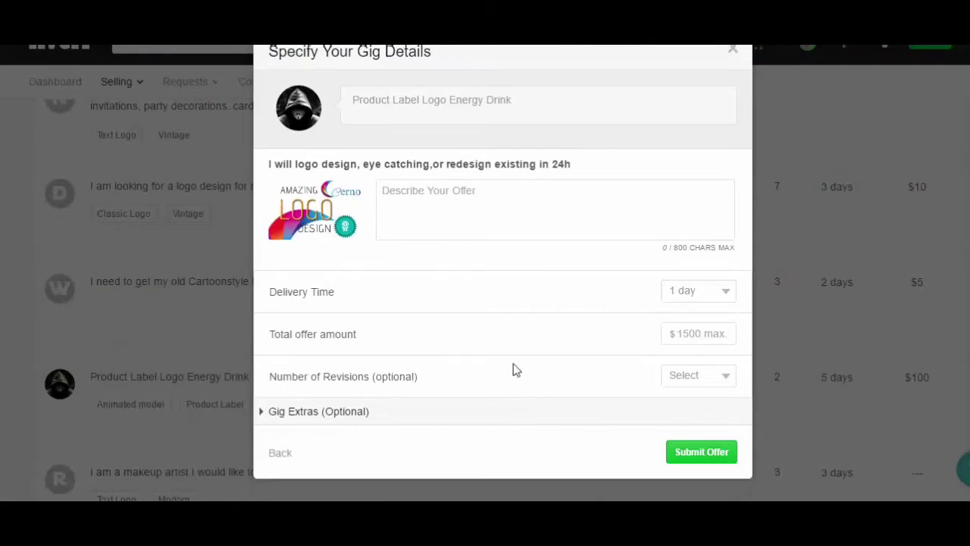
right_click(456, 214)
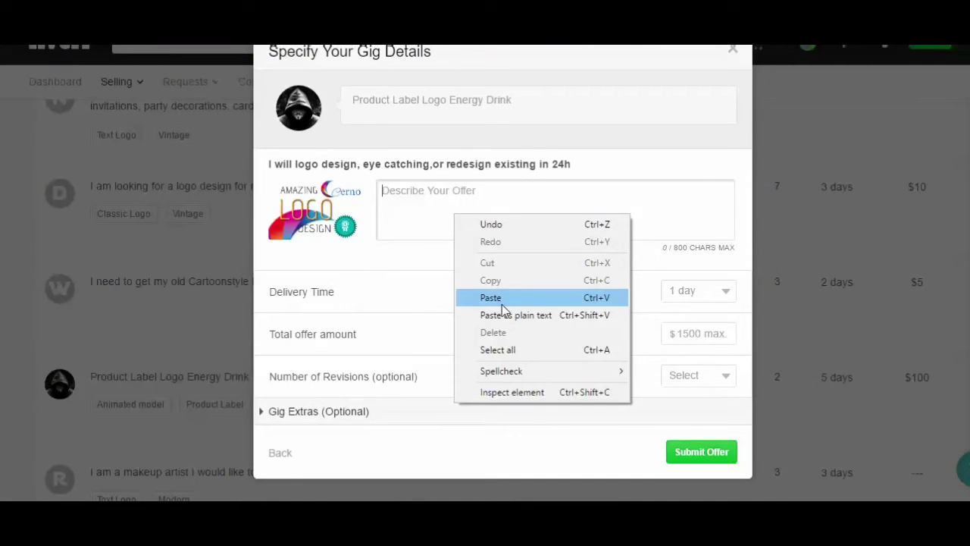
click(502, 300)
scroll(419, 207, up, 2)
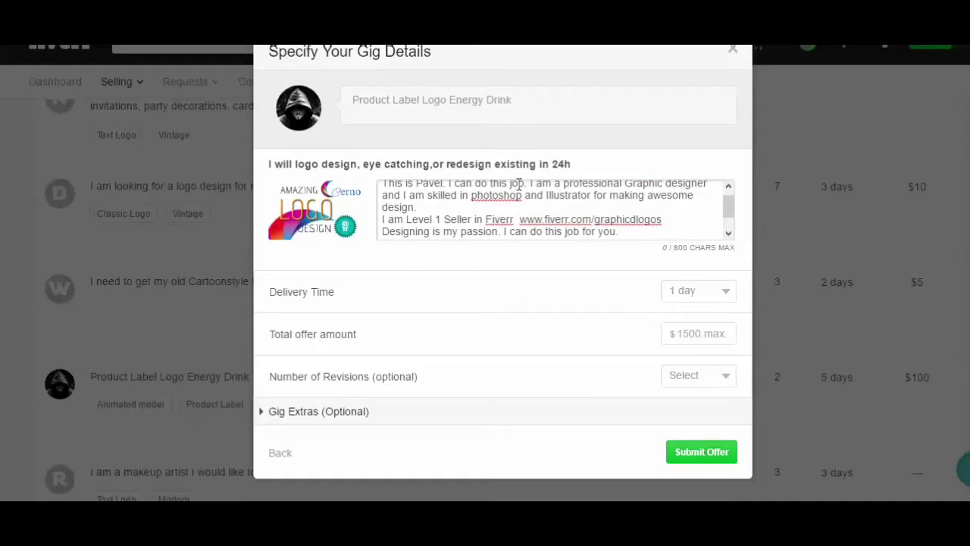
scroll(577, 218, up, 1)
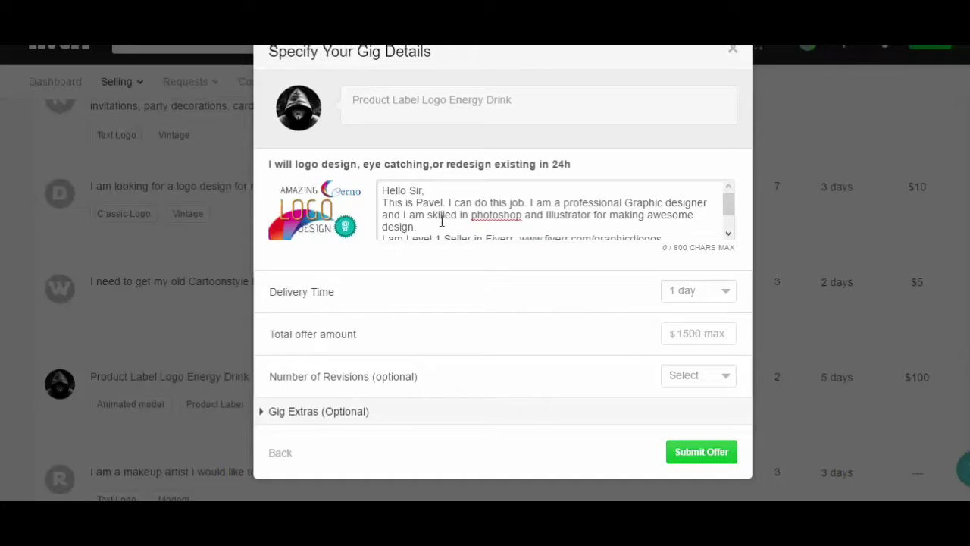
scroll(587, 214, down, 3)
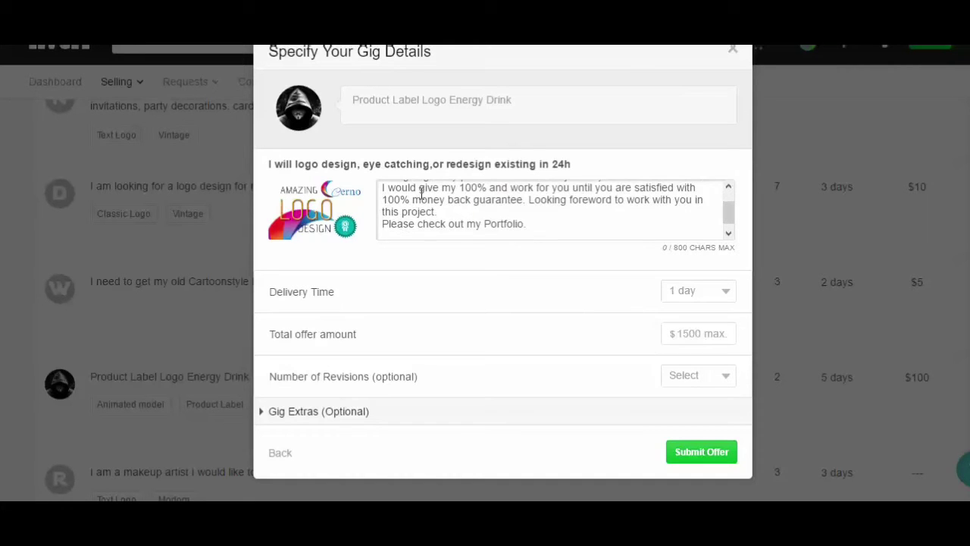
scroll(531, 208, up, 3)
scroll(510, 221, down, 3)
click(729, 187)
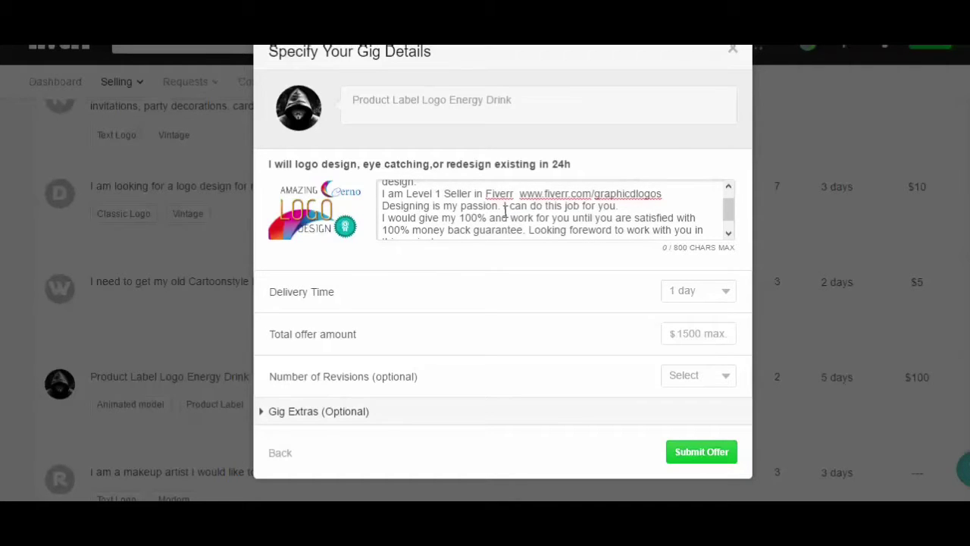
scroll(523, 209, down, 2)
scroll(576, 232, down, 1)
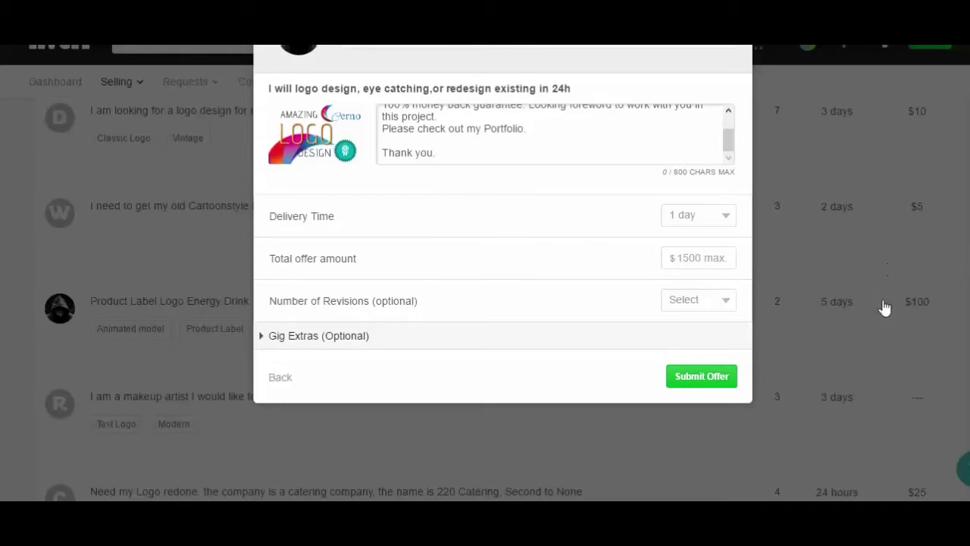
Step: Set delivery to 1 day, the total offer amount to $100 and revisions to 3
click(692, 218)
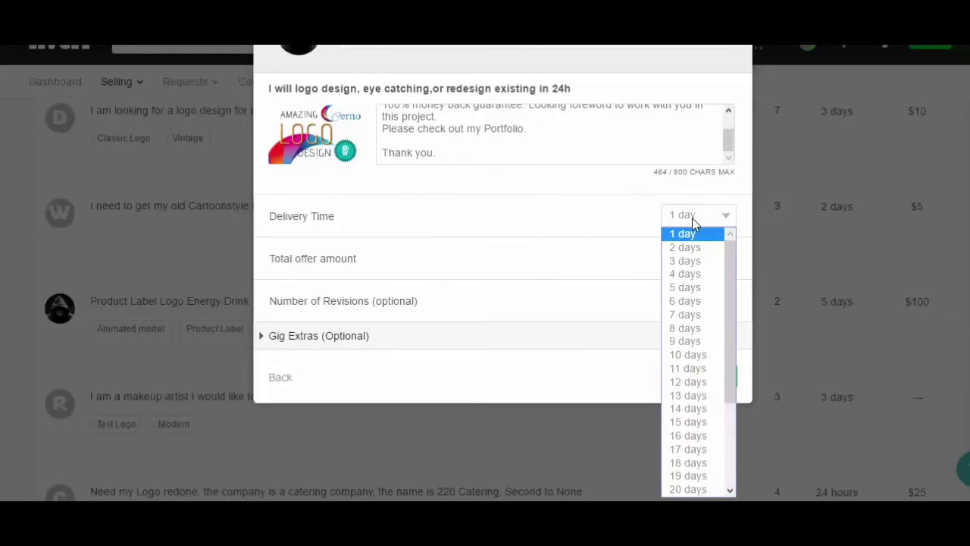
click(692, 218)
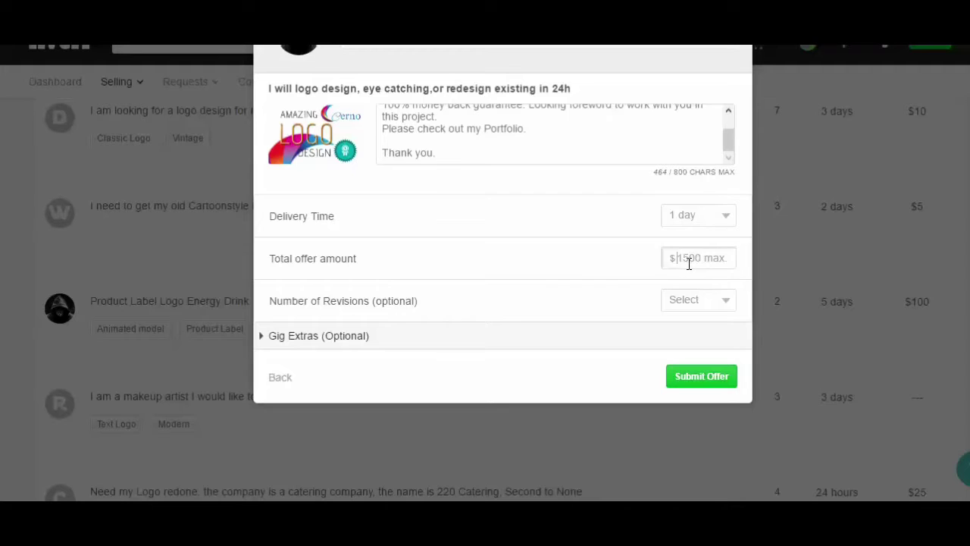
click(689, 263)
text(100)
click(707, 307)
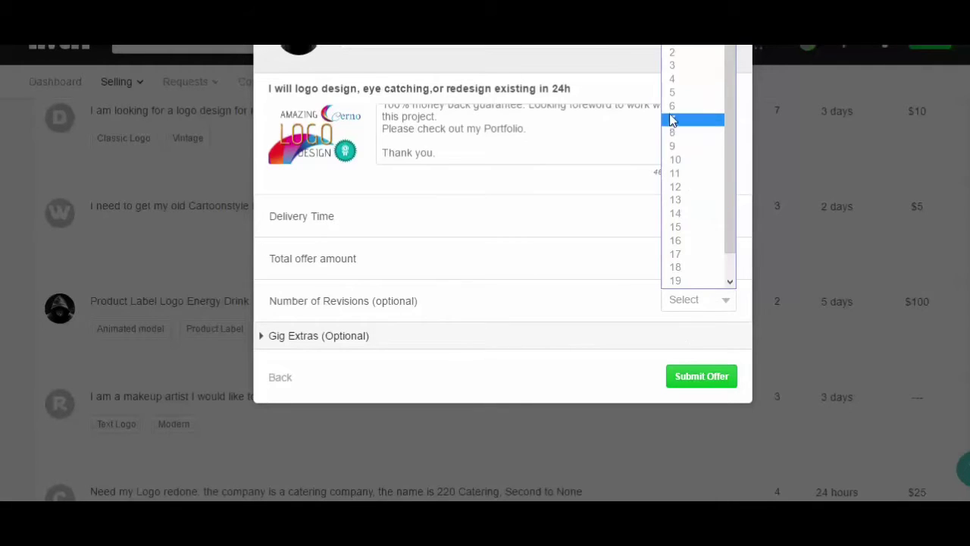
click(692, 66)
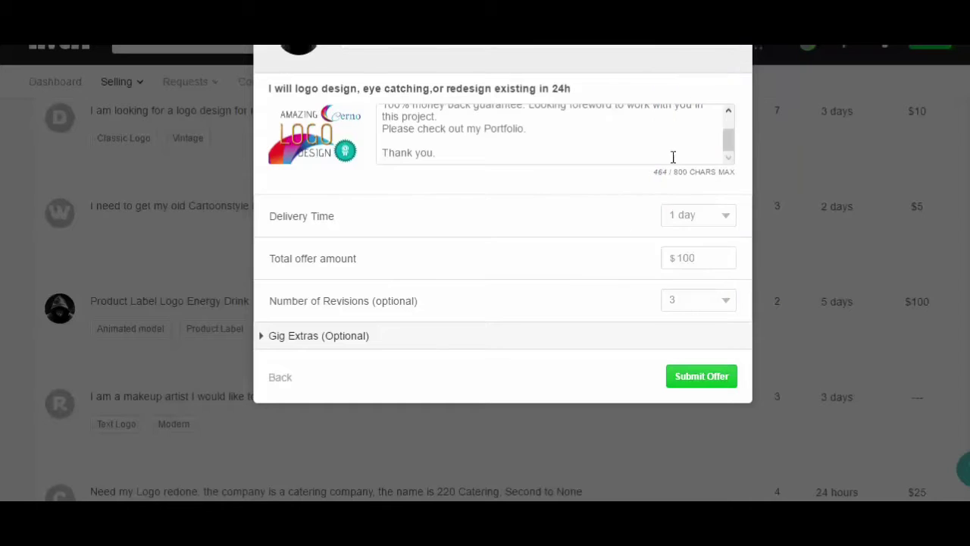
Step: Tick the High Resolution, Logo Transparency and coffee-tip extras, then submit the offer
scroll(379, 307, down, 1)
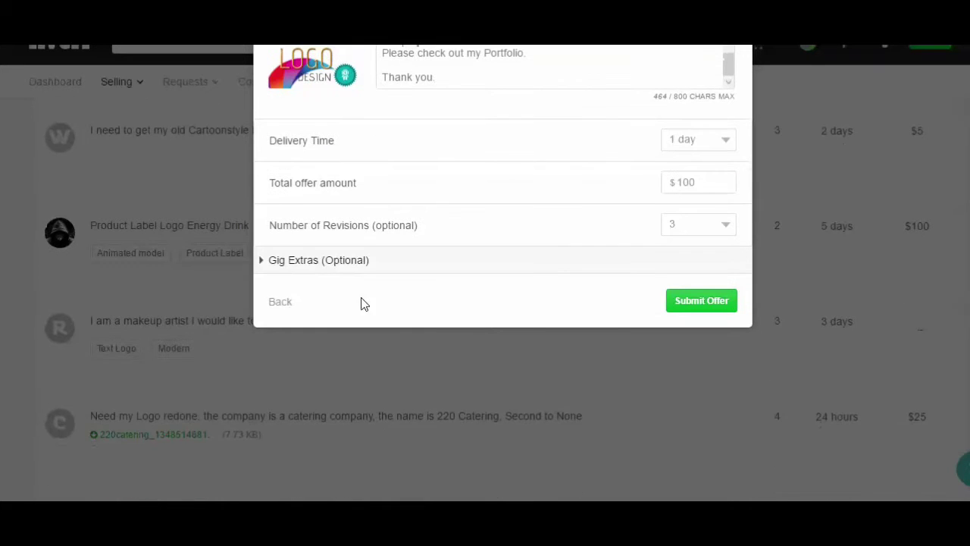
click(272, 260)
scroll(473, 225, down, 1)
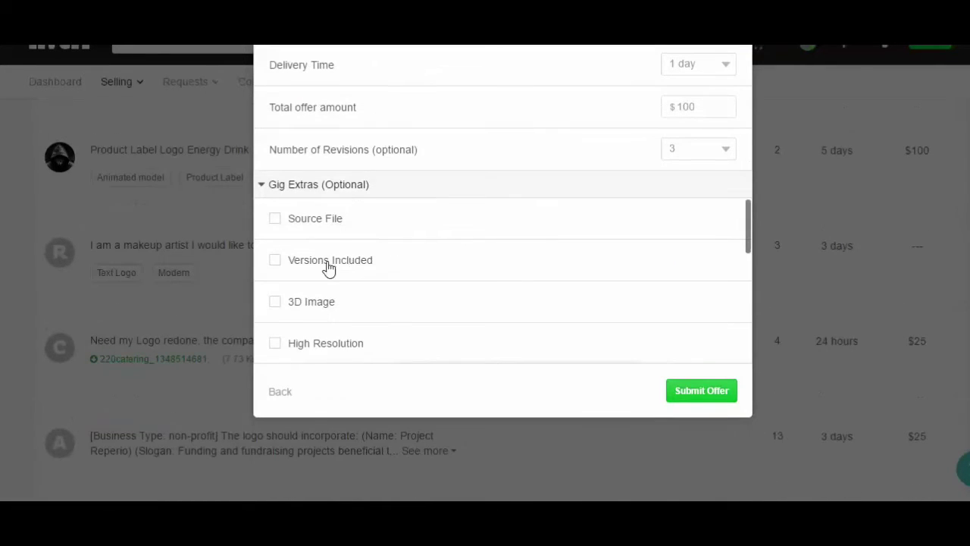
click(274, 346)
scroll(340, 282, down, 3)
click(274, 234)
scroll(409, 264, down, 2)
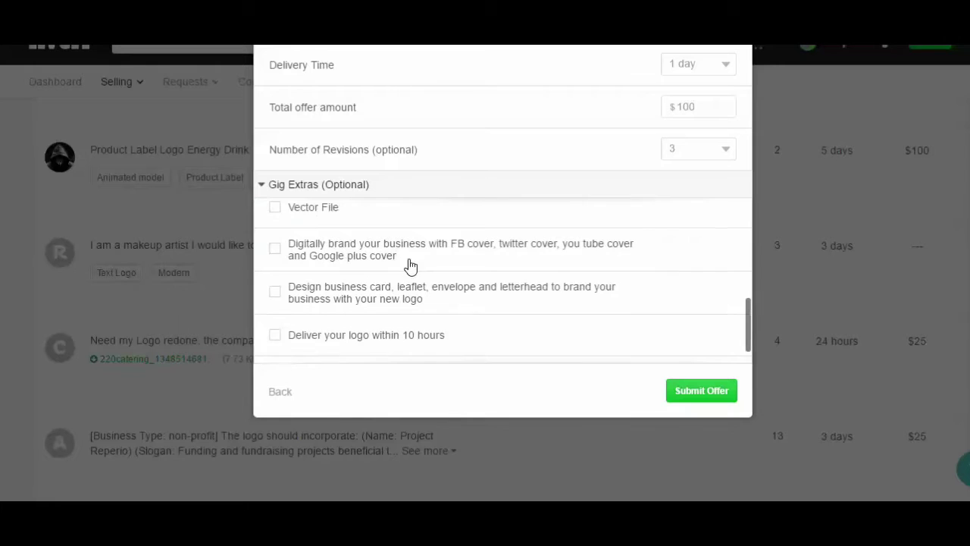
scroll(410, 264, down, 1)
click(275, 347)
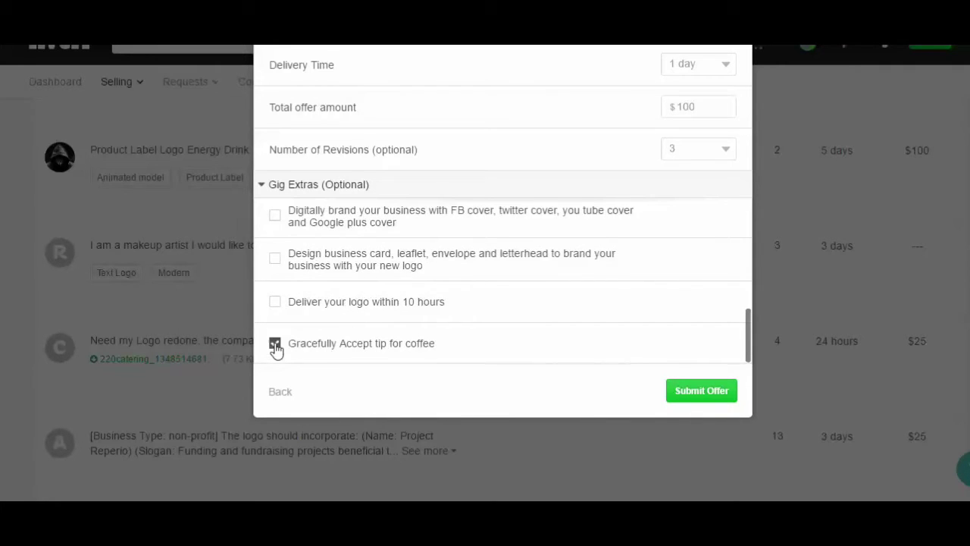
click(699, 392)
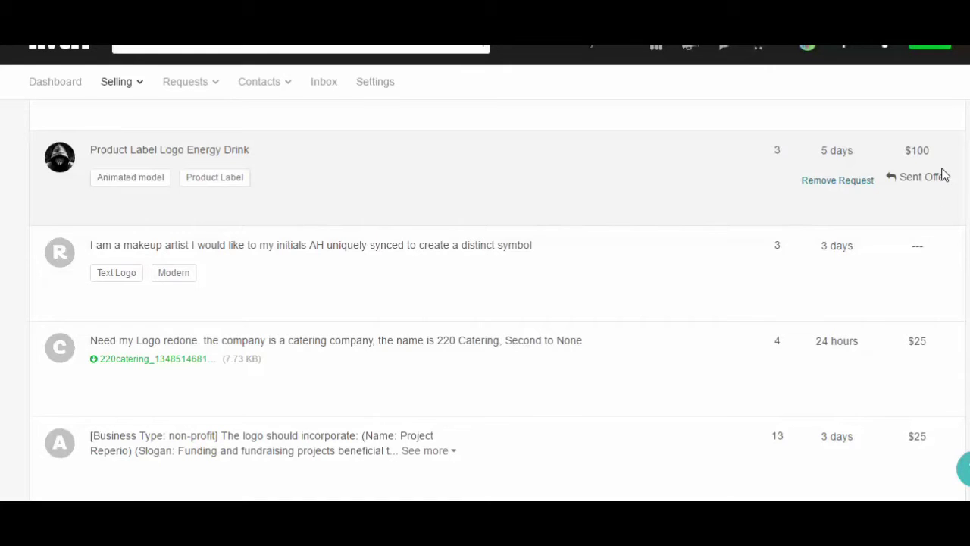
Step: Return to the top of the list and expand the vinyl-graphics logo request's full description
scroll(944, 176, up, 6)
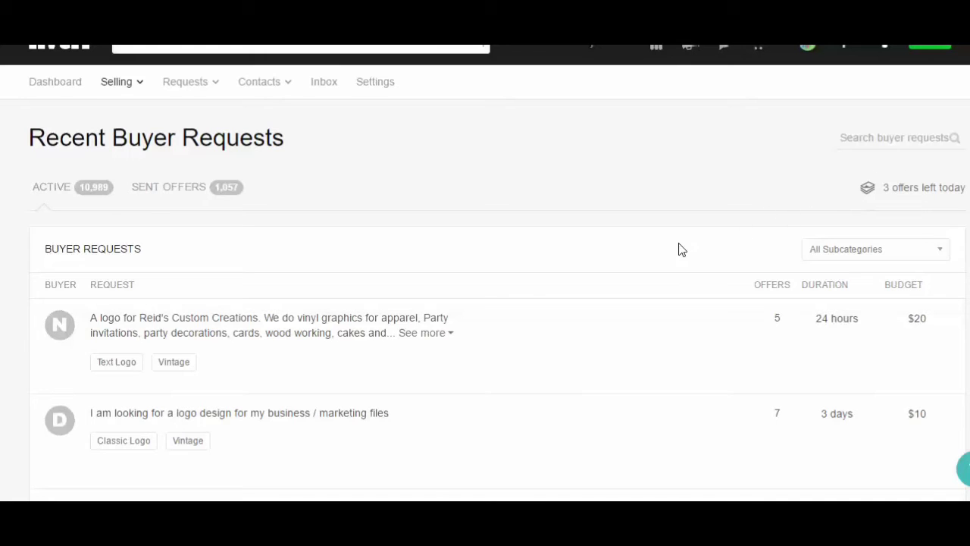
mouse_move(43, 342)
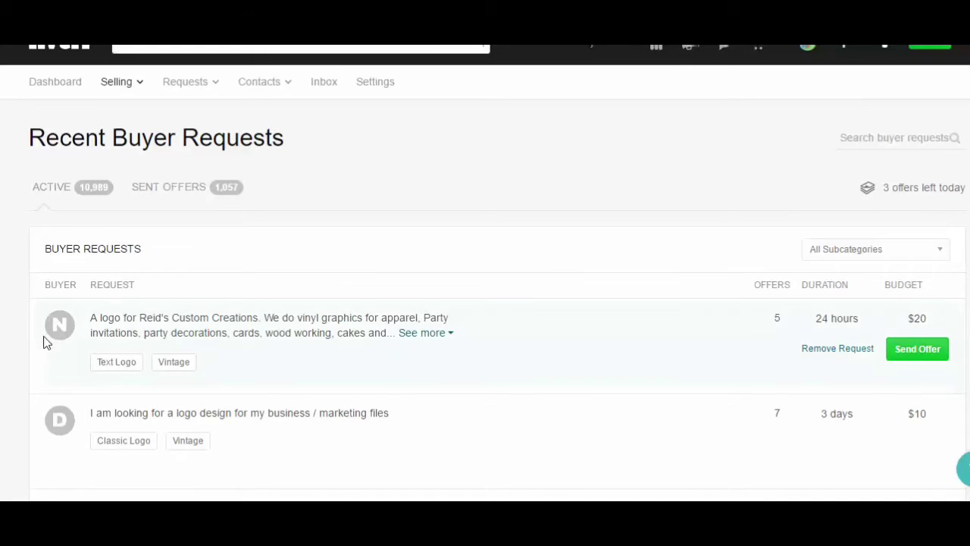
click(417, 335)
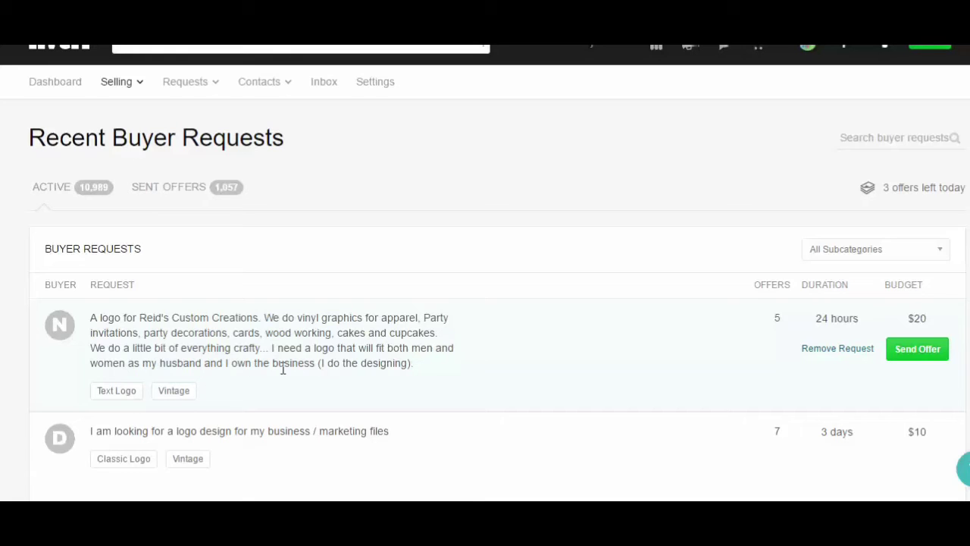
scroll(492, 366, down, 2)
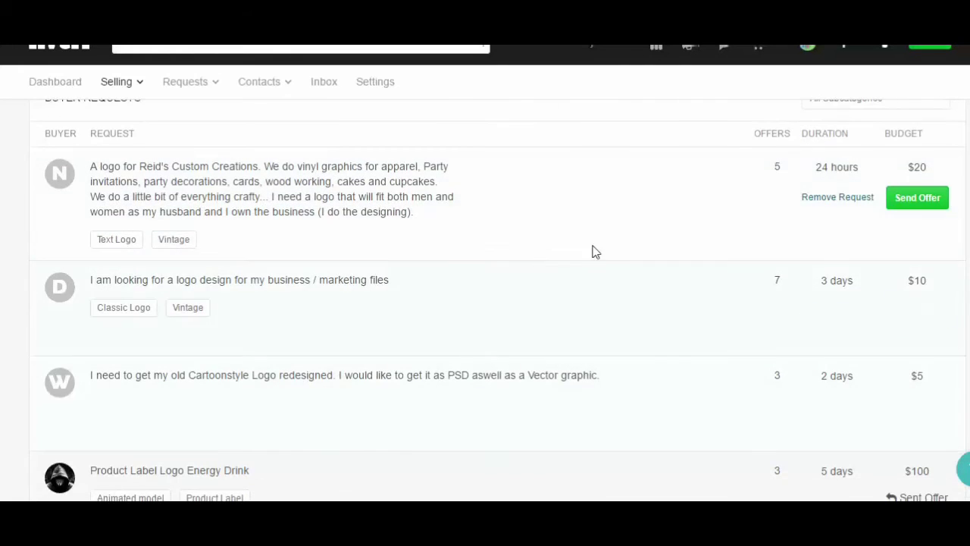
Step: Start an offer on the vinyl-graphics request with the logo design gig and the pasted description
click(918, 199)
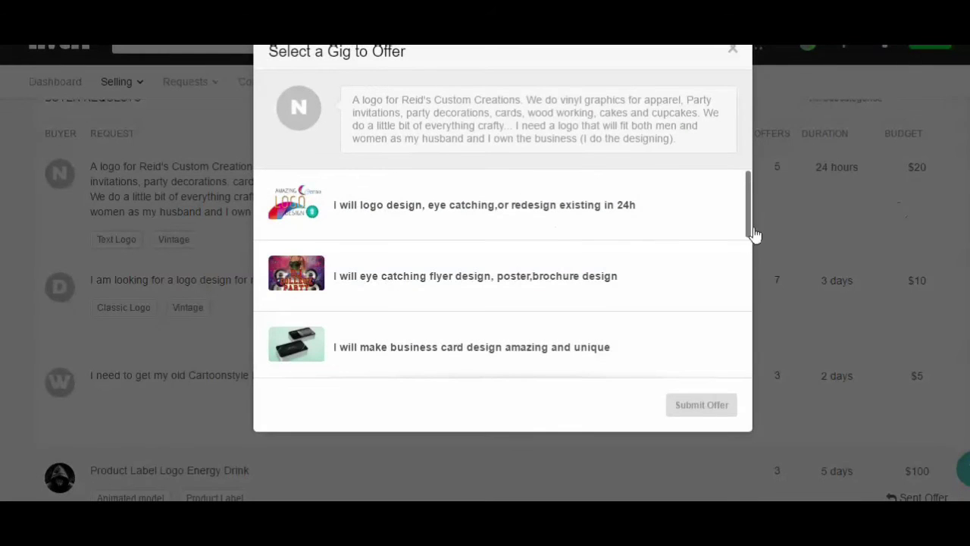
click(464, 207)
right_click(453, 204)
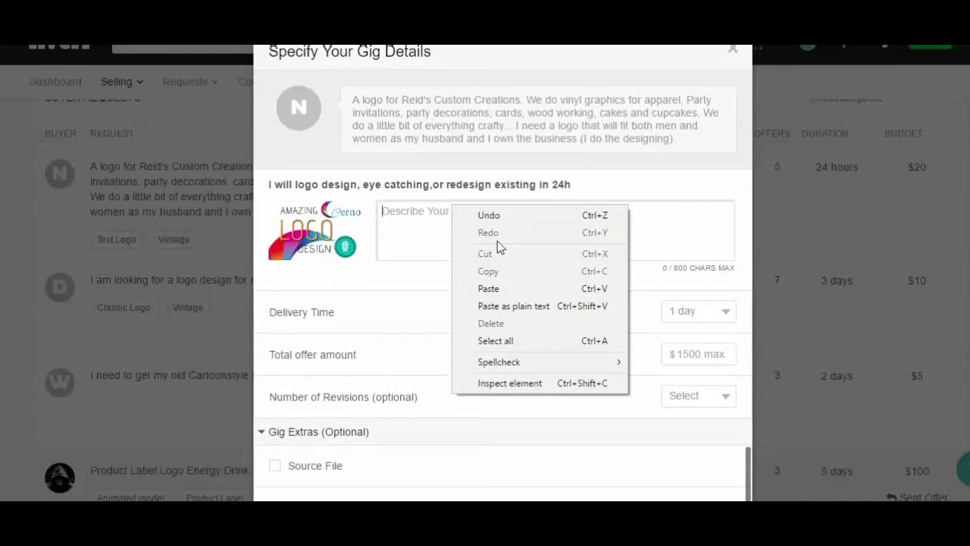
click(493, 288)
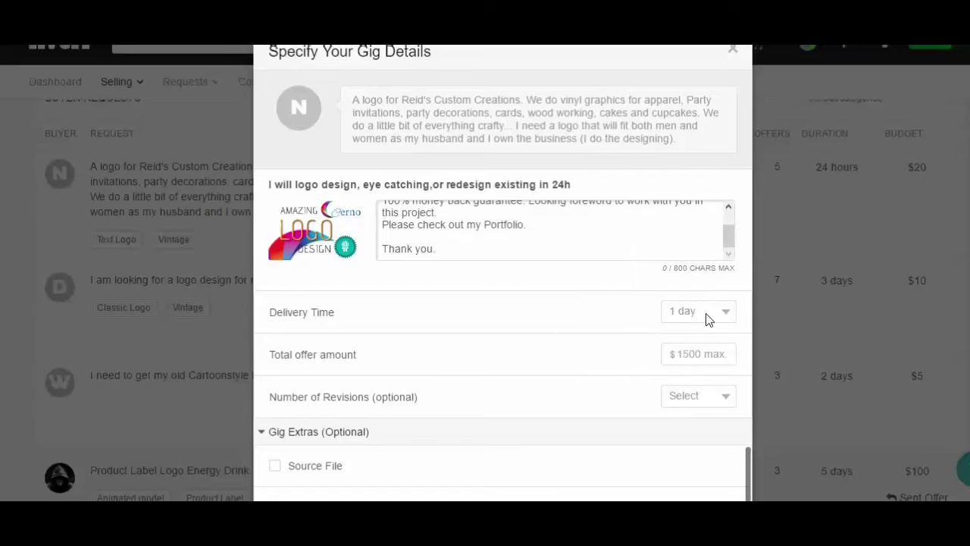
Step: Enter $20, choose 3 revisions, tick High Resolution and Logo Transparency extras, and submit
click(714, 354)
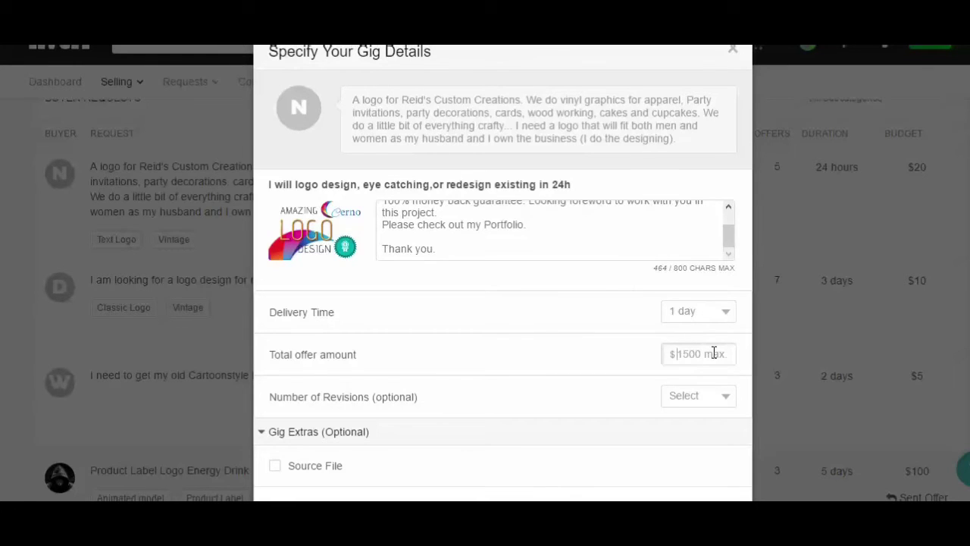
text(1)
key(BackSpace)
text(2)
click(688, 390)
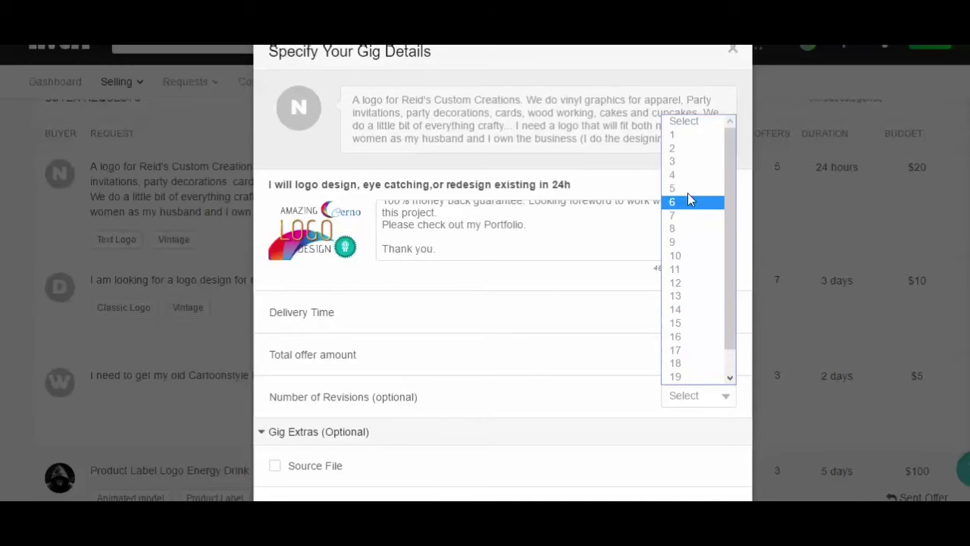
click(691, 167)
scroll(470, 178, down, 3)
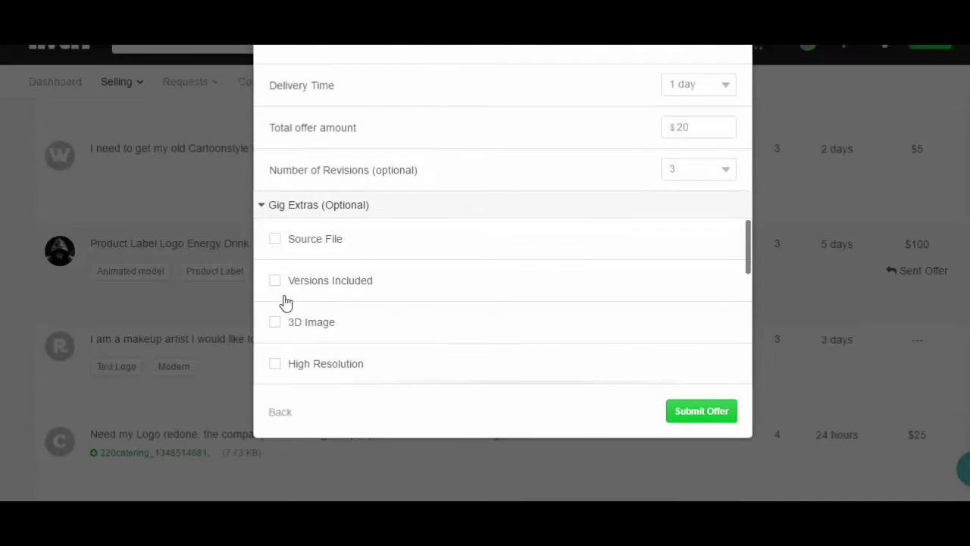
click(274, 365)
scroll(280, 348, down, 2)
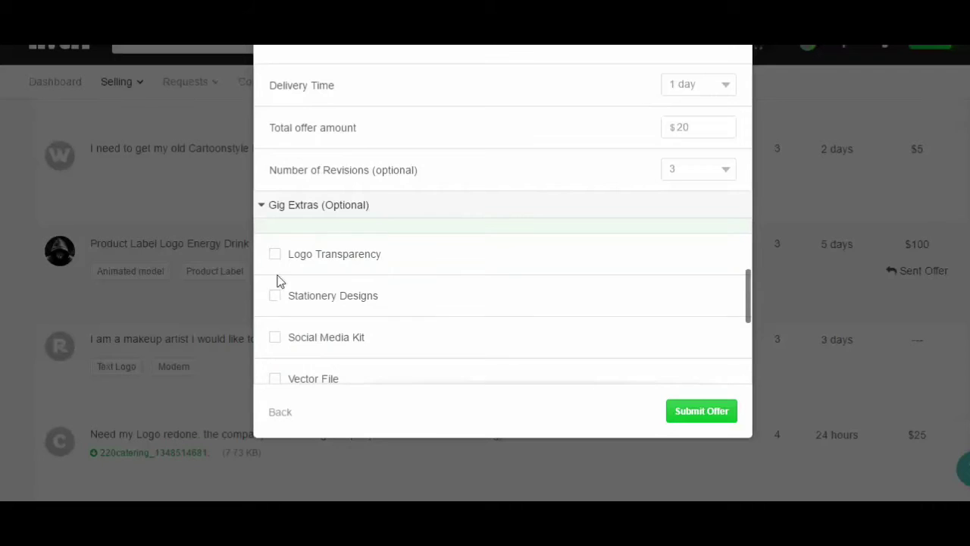
click(274, 255)
click(720, 413)
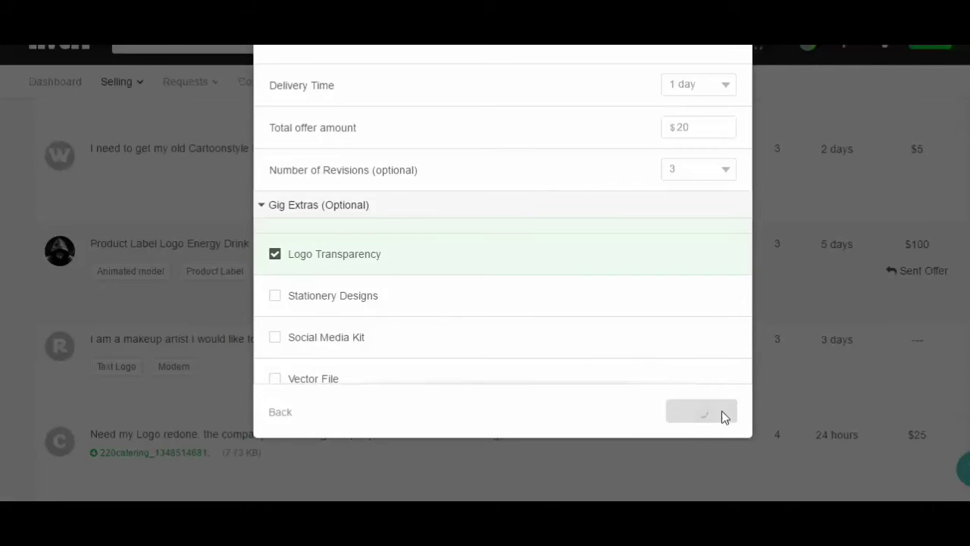
Step: Check the vinyl-graphics request shows Sent Offer and open the profile avatar's account menu
scroll(513, 401, down, 1)
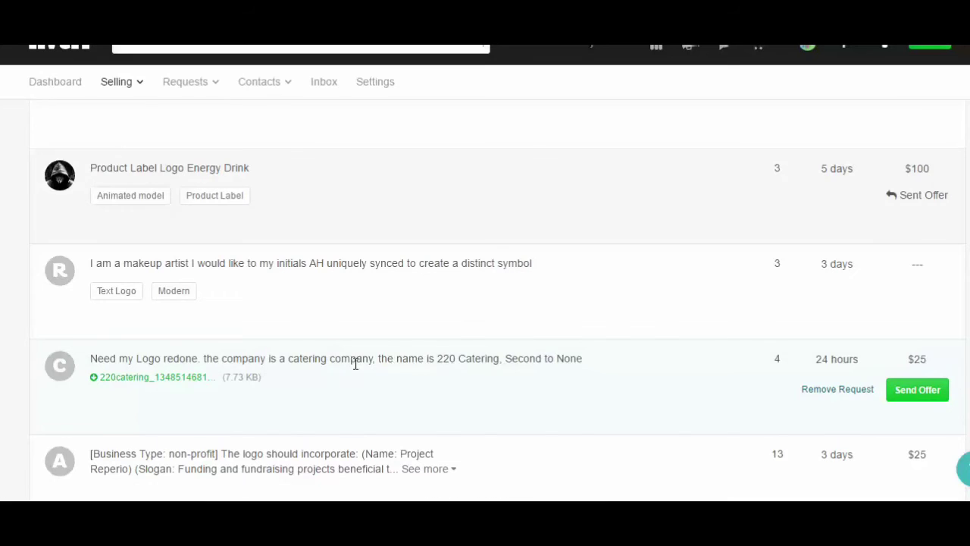
click(938, 45)
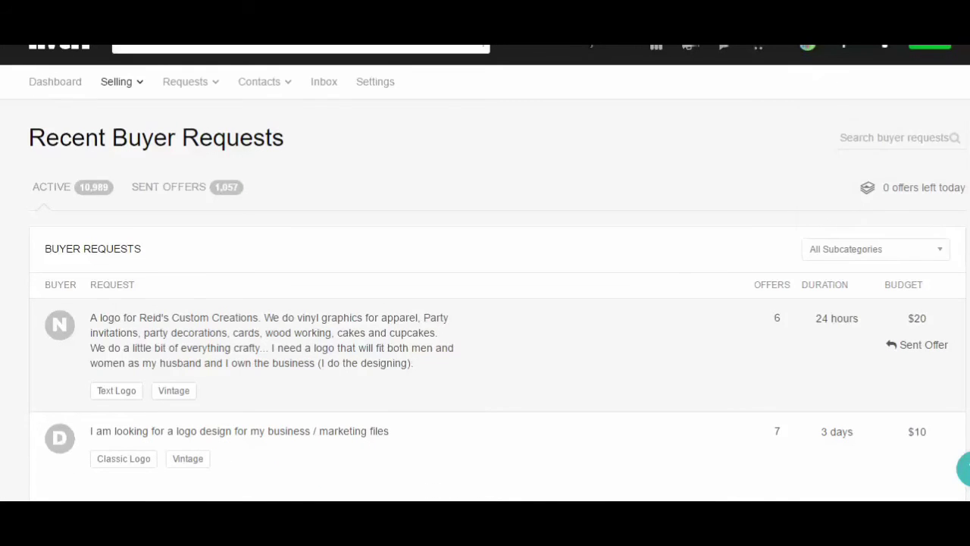
Step: Open My Profile and scroll through the About section and the nine gigs priced $5 to $15
mouse_move(938, 45)
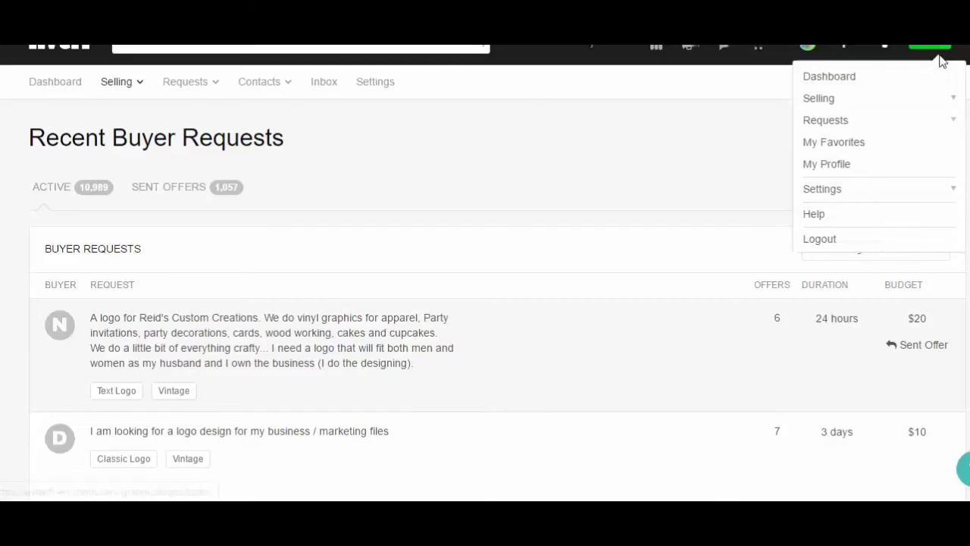
click(844, 174)
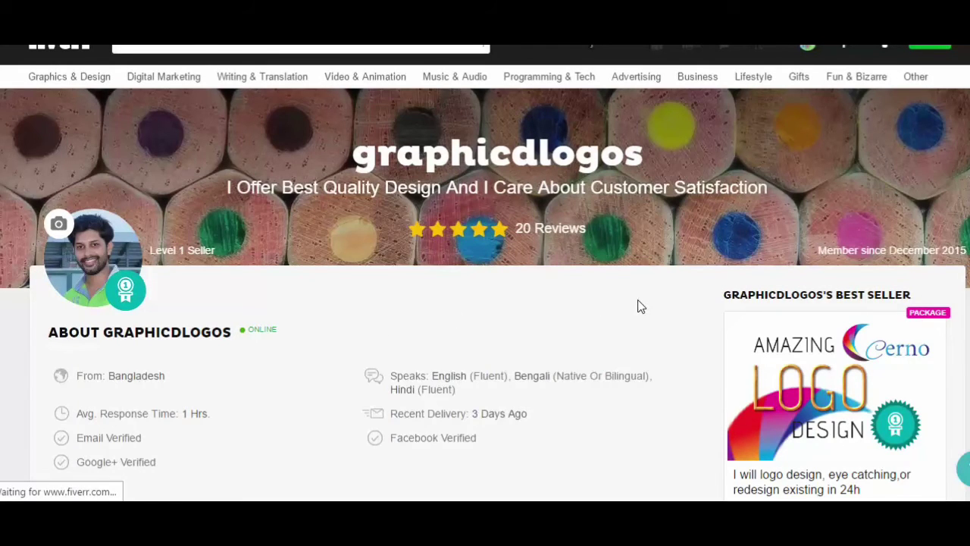
scroll(638, 307, down, 5)
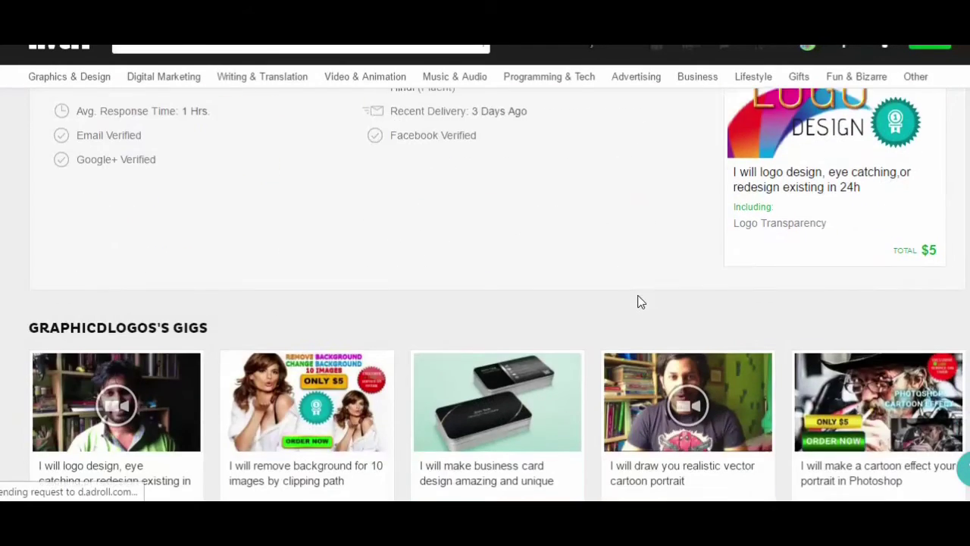
scroll(637, 304, down, 1)
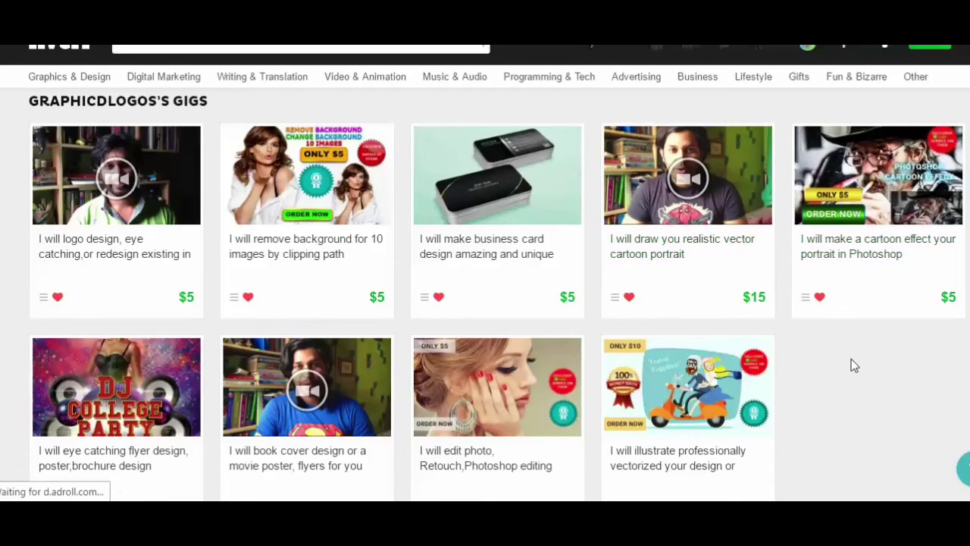
scroll(694, 370, up, 3)
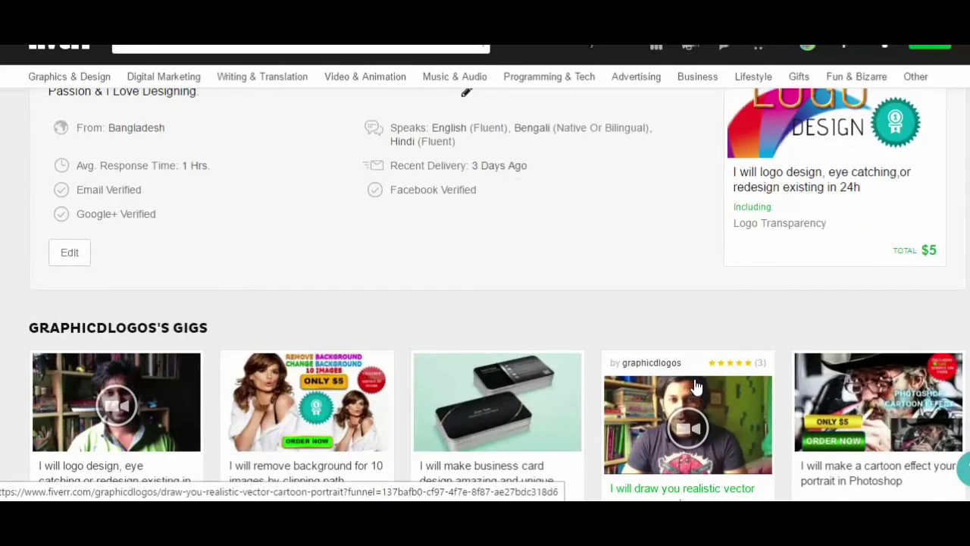
scroll(694, 370, down, 3)
scroll(694, 370, down, 1)
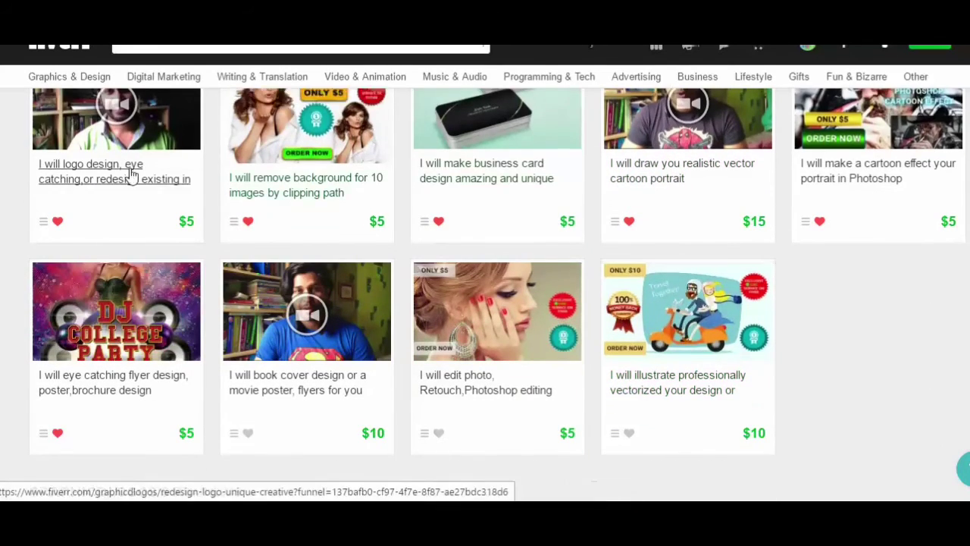
scroll(181, 258, up, 1)
scroll(723, 245, up, 5)
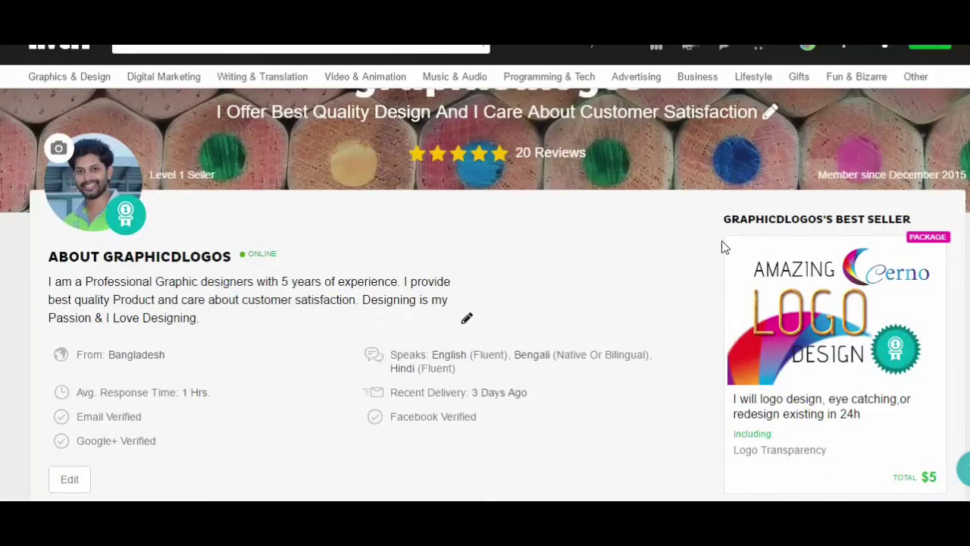
scroll(726, 242, down, 5)
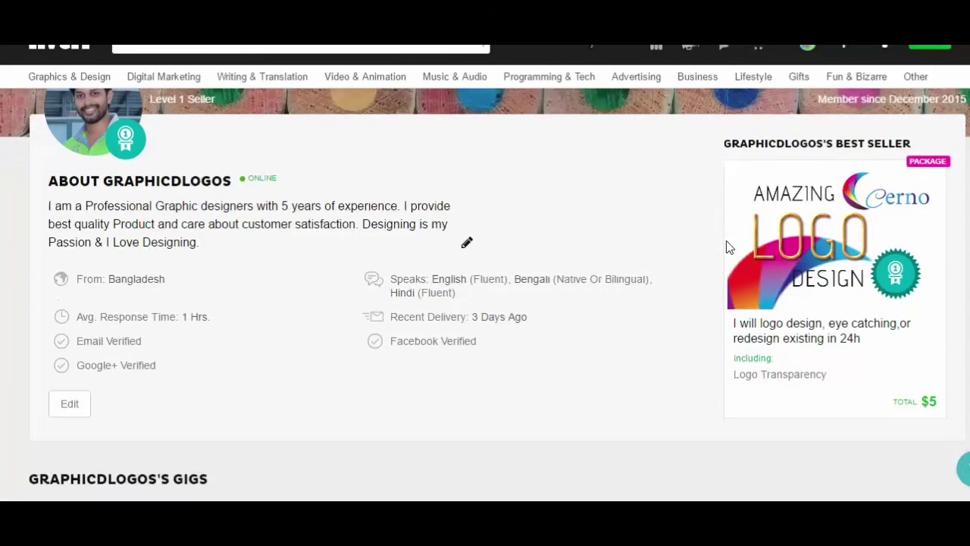
scroll(726, 246, down, 3)
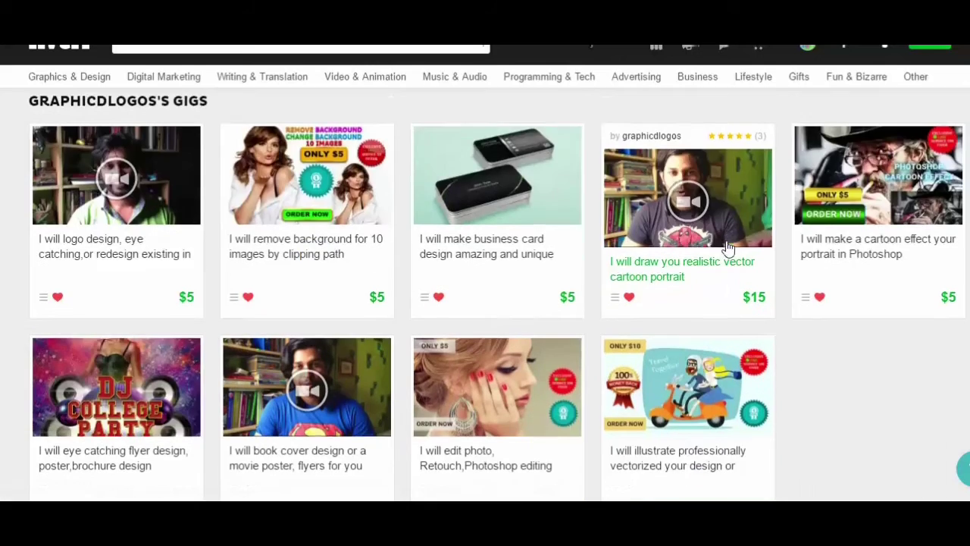
scroll(729, 261, up, 1)
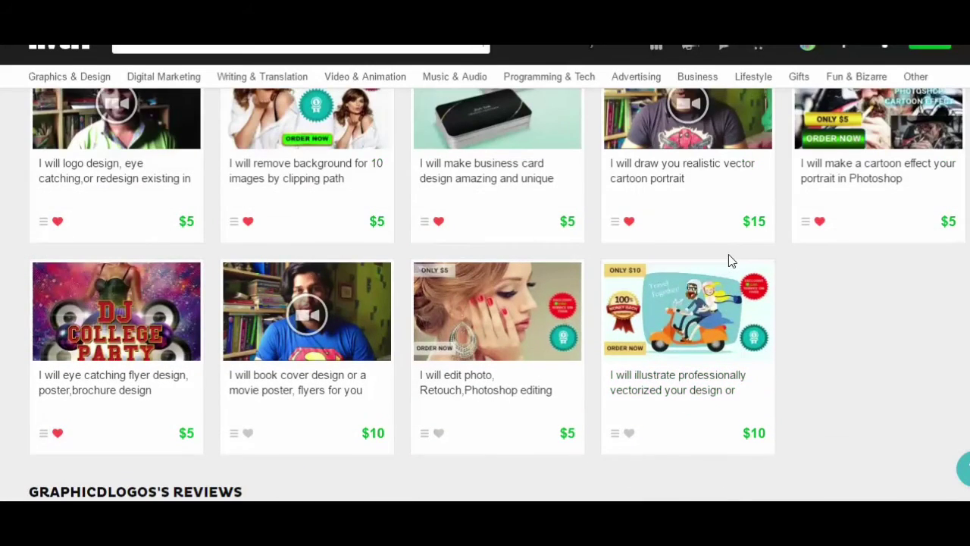
scroll(729, 262, up, 8)
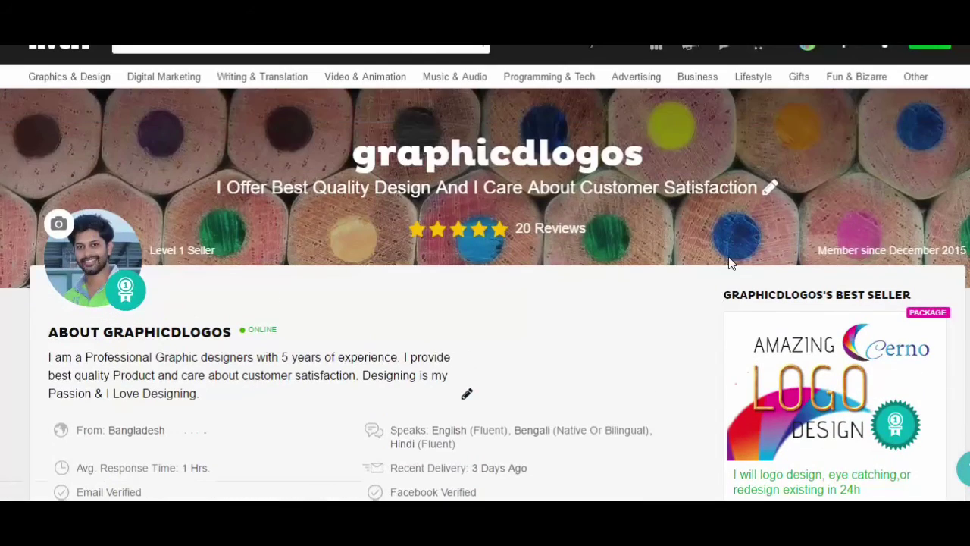
scroll(729, 261, down, 5)
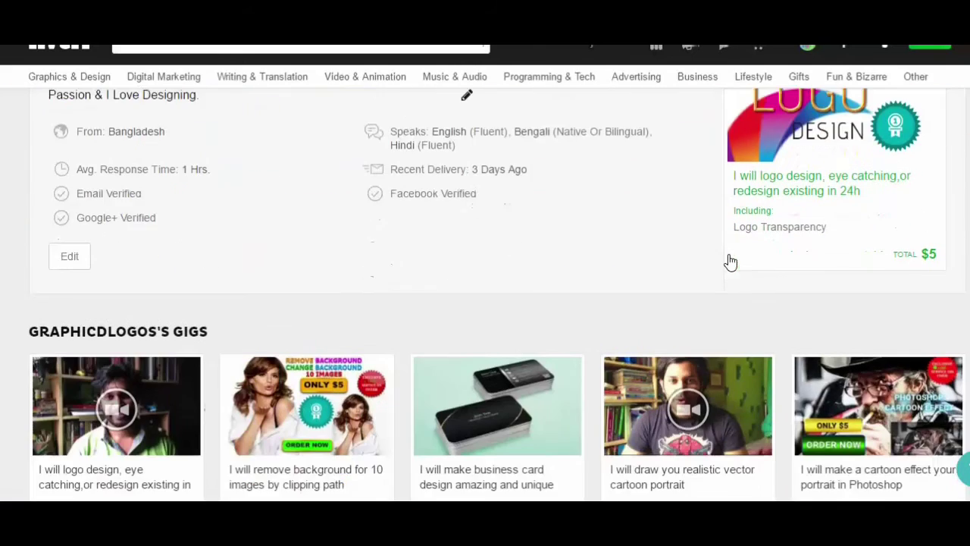